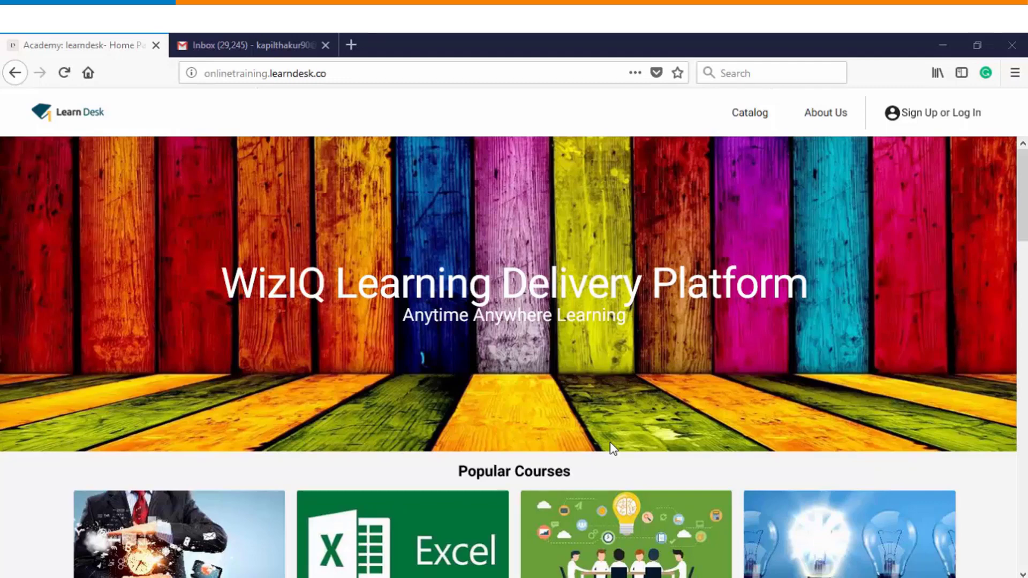
- In Gmail, open the WizIQ 'Enrolled to live, online class' invite email and scroll down
key(ctrl+Tab)
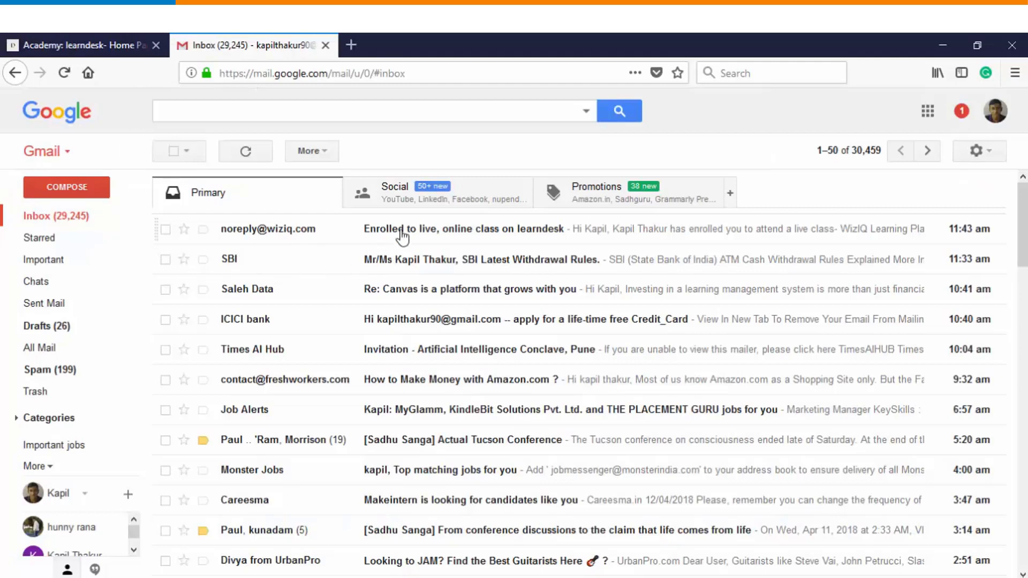
click(280, 237)
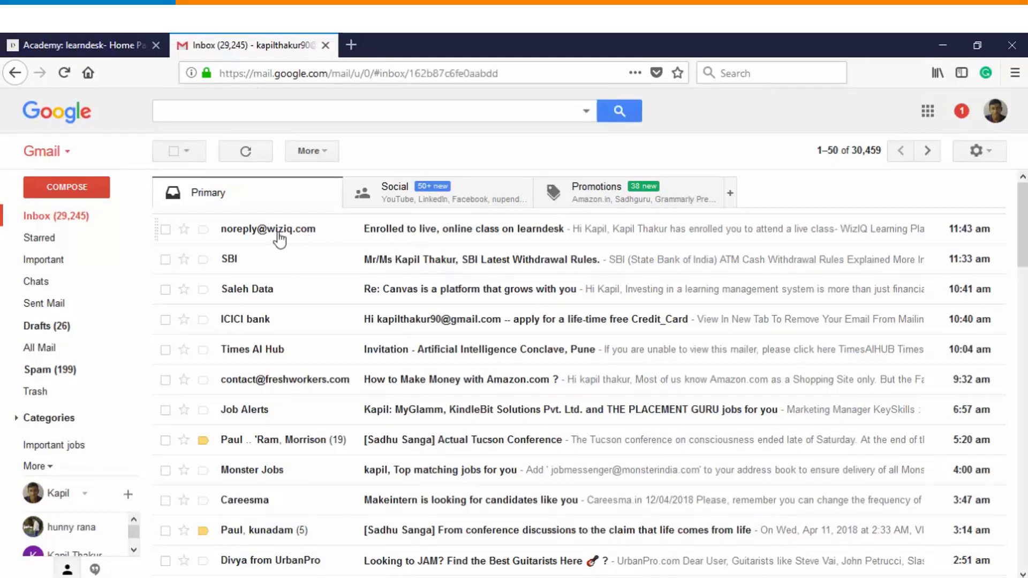
scroll(638, 357, down, 3)
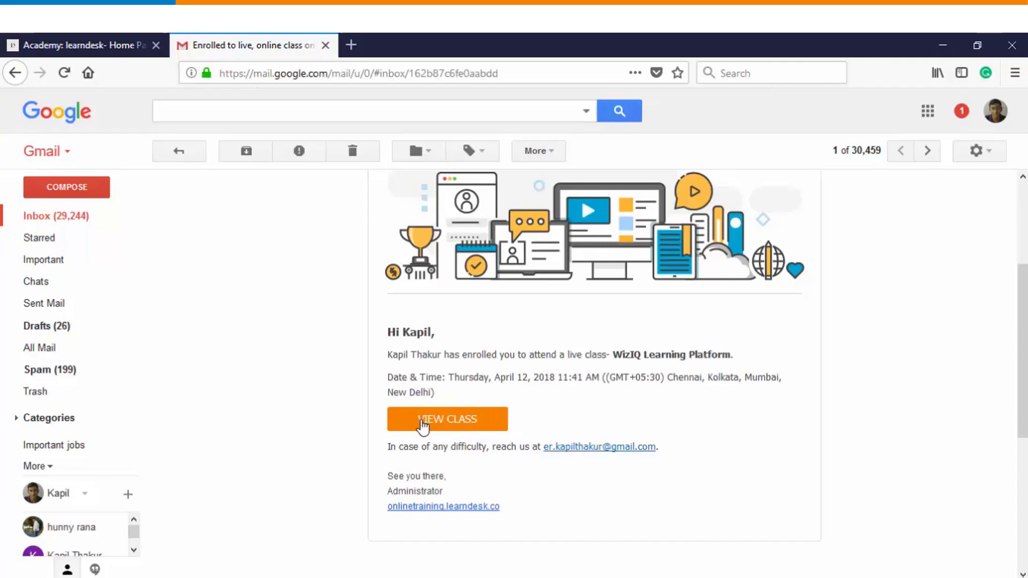
- Open the class page from the invite, choose Enroll Now and log in with the saved learner login
click(431, 425)
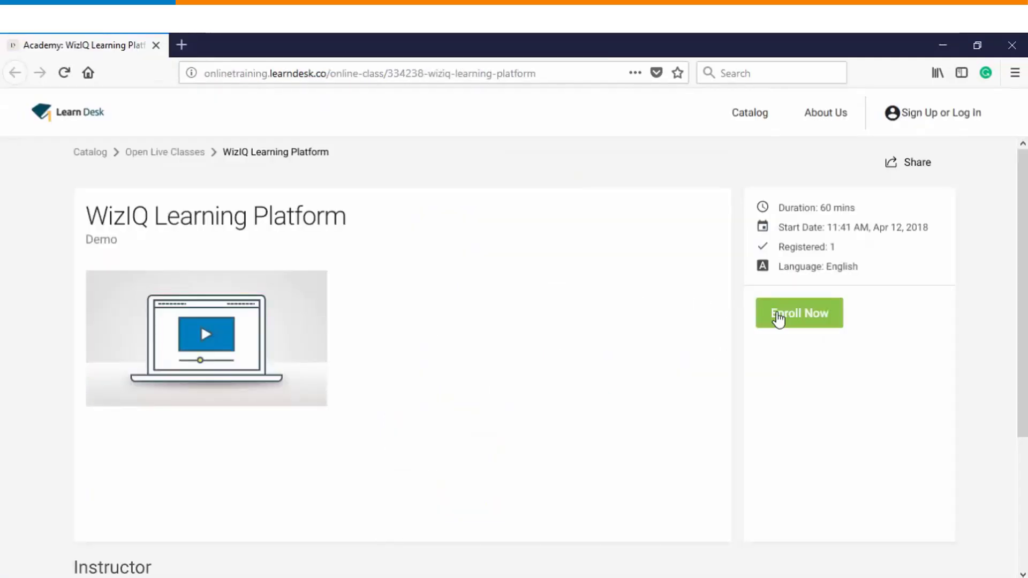
click(798, 320)
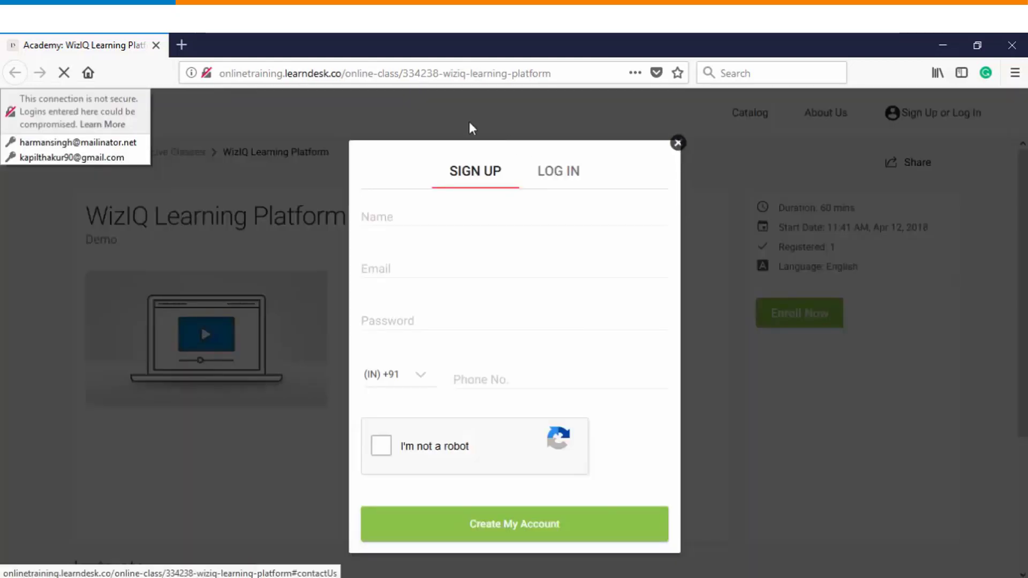
click(572, 175)
click(414, 291)
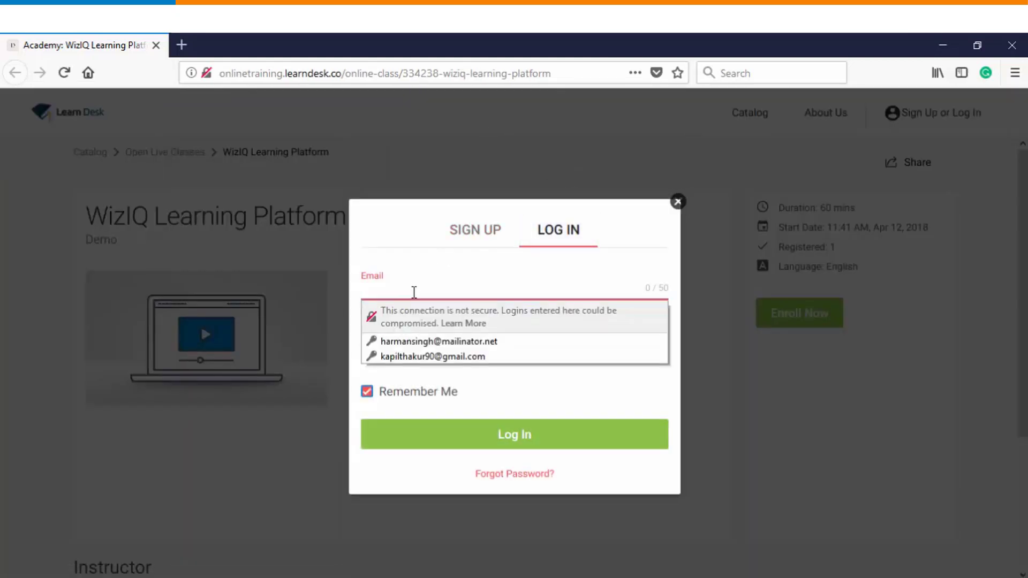
click(439, 341)
drag(515, 289, 336, 302)
click(500, 434)
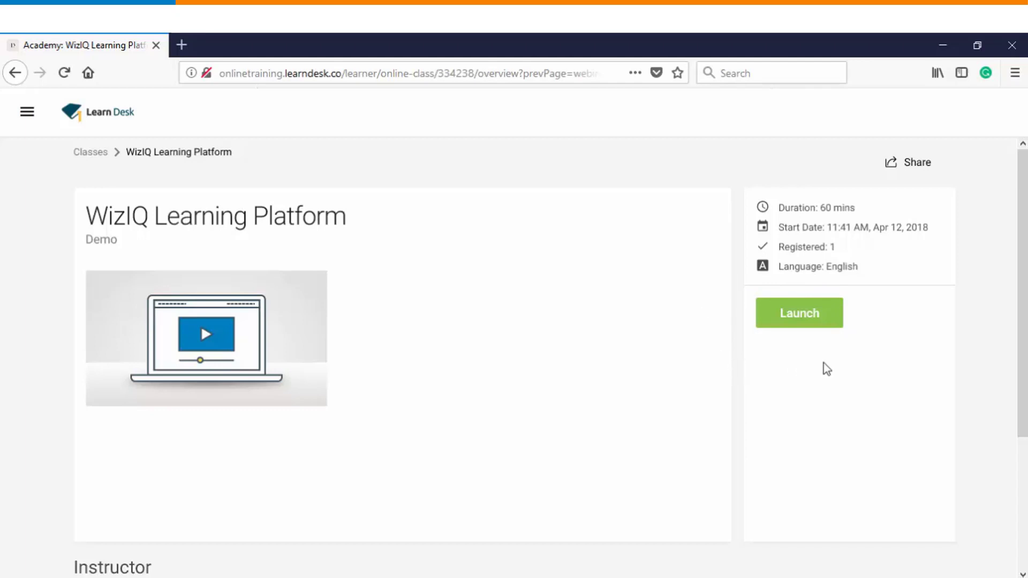
- Launch the WizIQ Learning Platform live class in a new classroom window
click(803, 323)
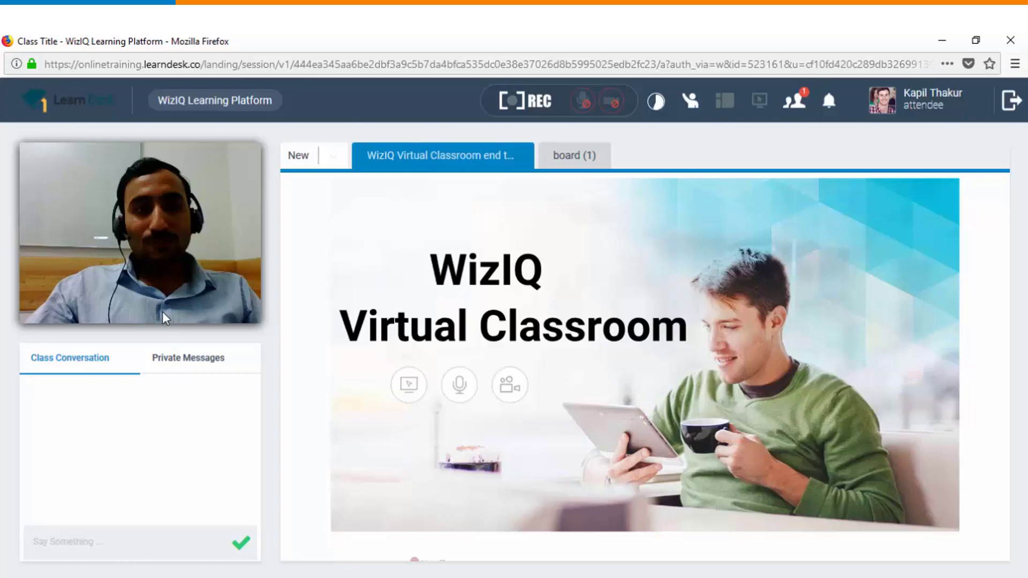
- Send 'Hello' to the whole class in the Class Conversation chat
click(81, 542)
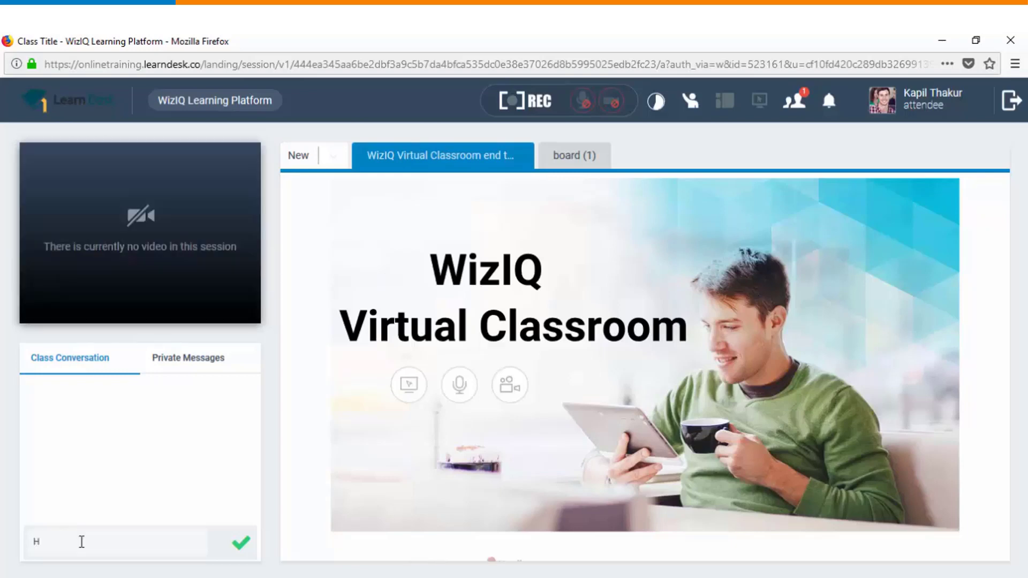
text(Hello)
key(Return)
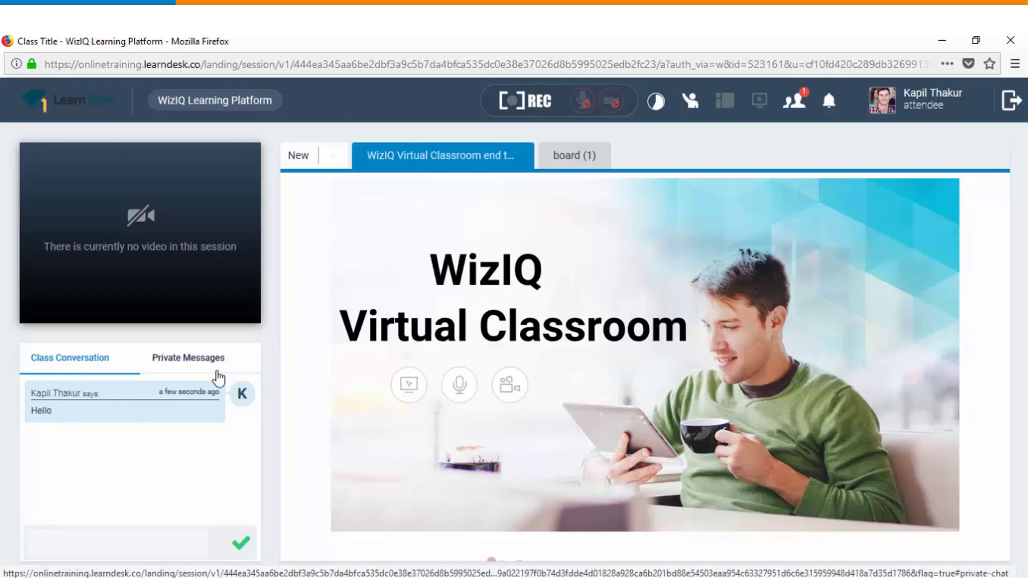
- Create a private chat room with the other class participant
click(215, 360)
click(99, 408)
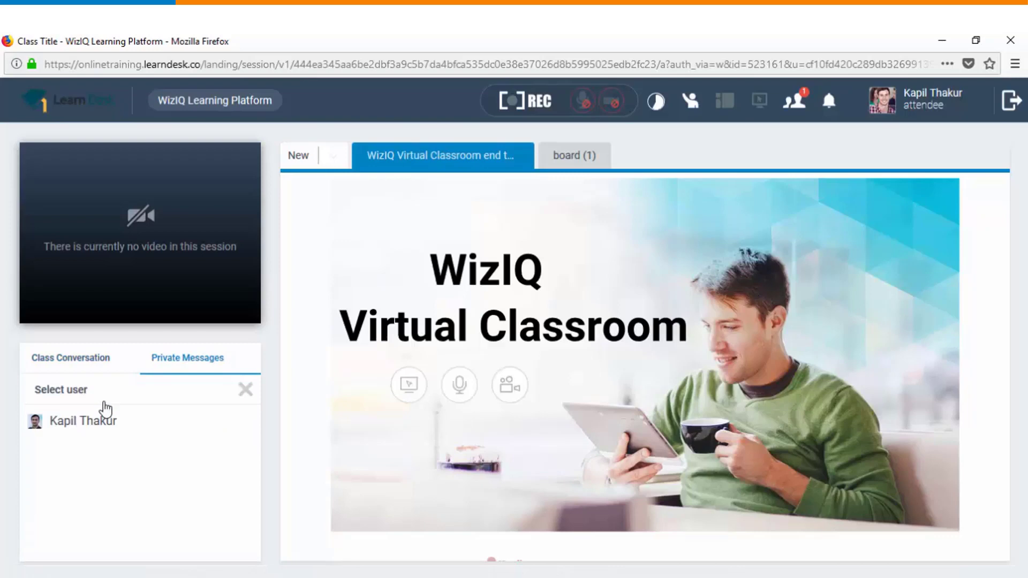
click(82, 423)
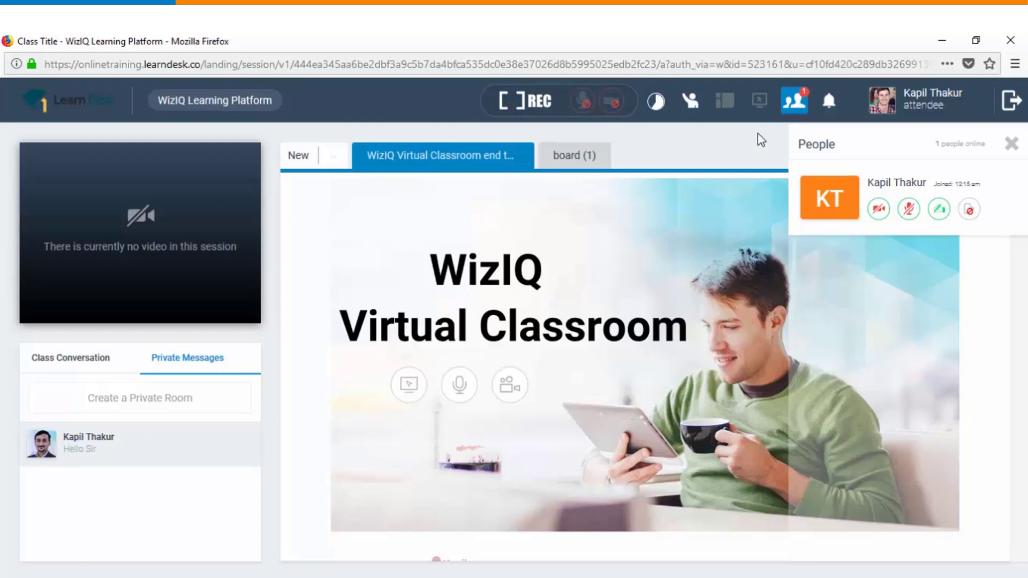
- Enable annotation and tick the Discussion Points heading, Instructor View and Learner View on slide 2
click(759, 102)
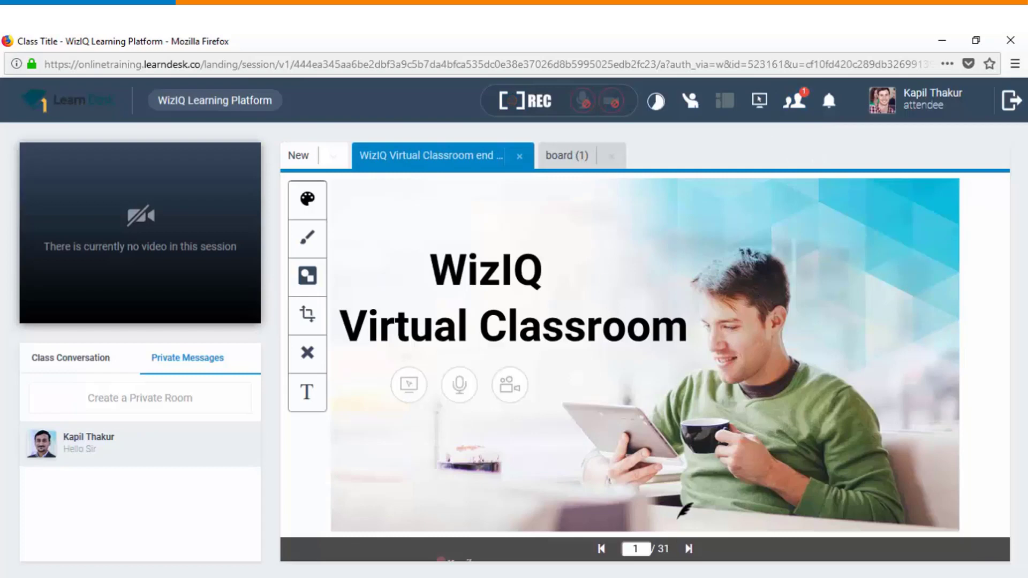
click(690, 549)
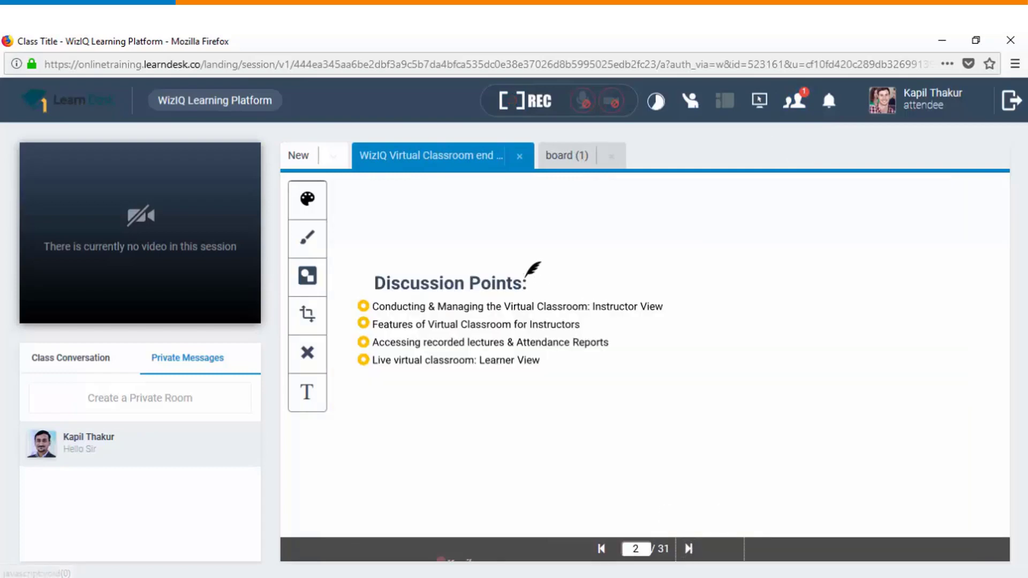
drag(528, 279, 569, 262)
drag(631, 318, 669, 300)
drag(557, 351, 585, 347)
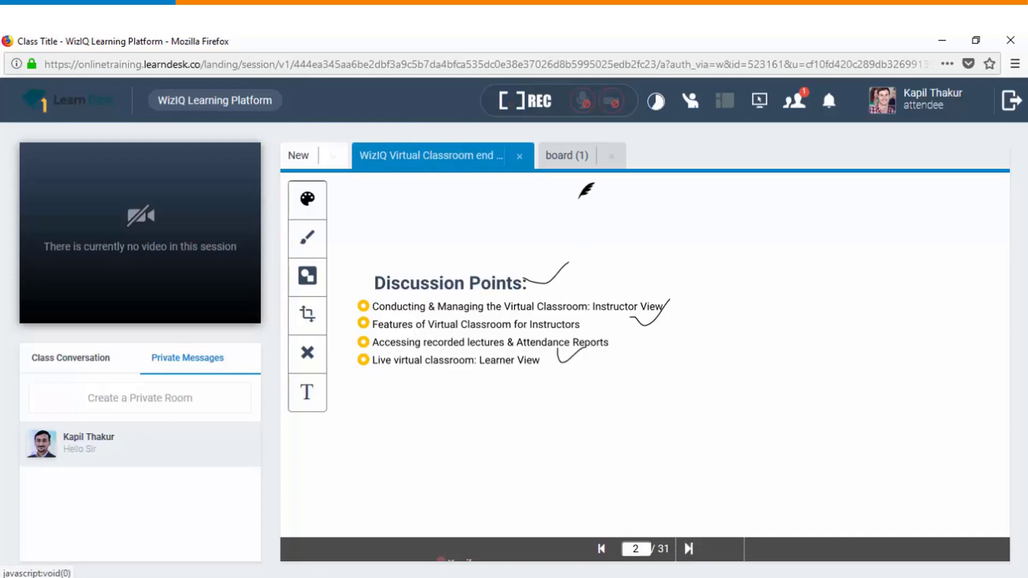
- On the blank board (1), draw a circle with the pen and two arrows from its centre
click(557, 156)
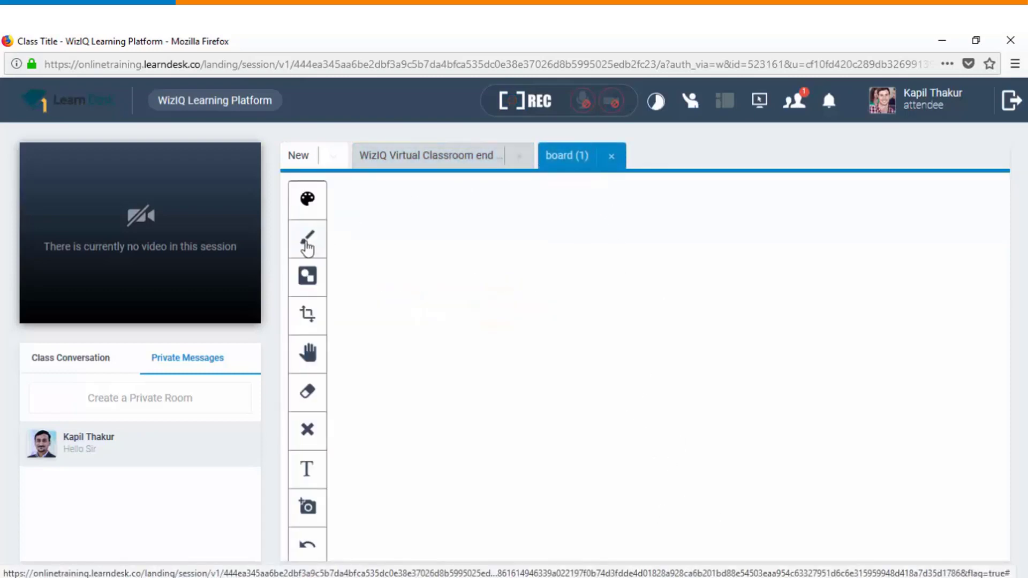
click(309, 241)
click(343, 274)
mouse_move(664, 268)
mouse_down()
mouse_move(546, 335)
mouse_move(655, 391)
mouse_move(600, 258)
mouse_move(611, 259)
mouse_up()
mouse_move(601, 341)
mouse_down()
mouse_move(697, 346)
mouse_move(586, 212)
mouse_up()
drag(560, 226, 608, 224)
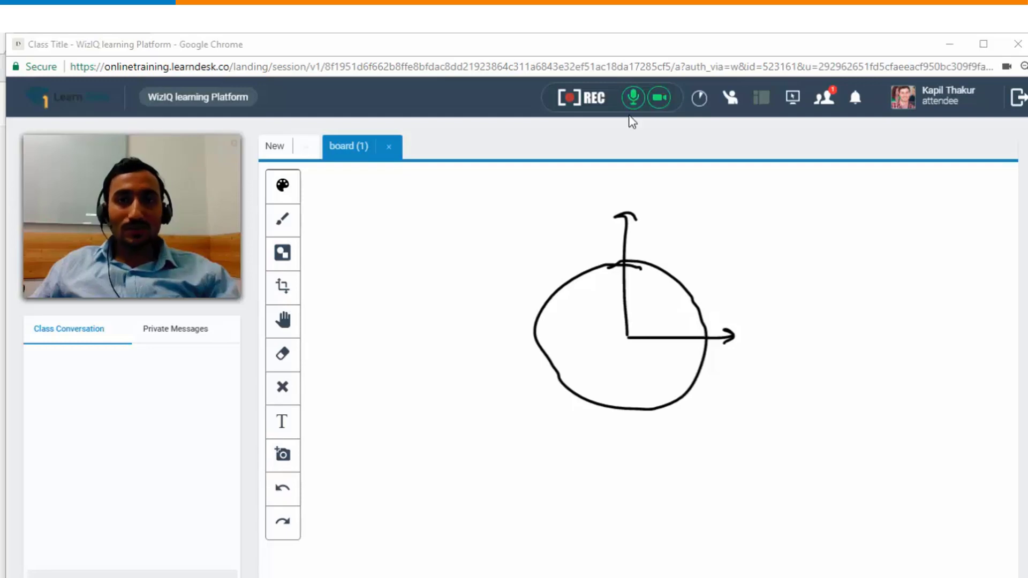
- Maximize the classroom browser window
key(super+Up)
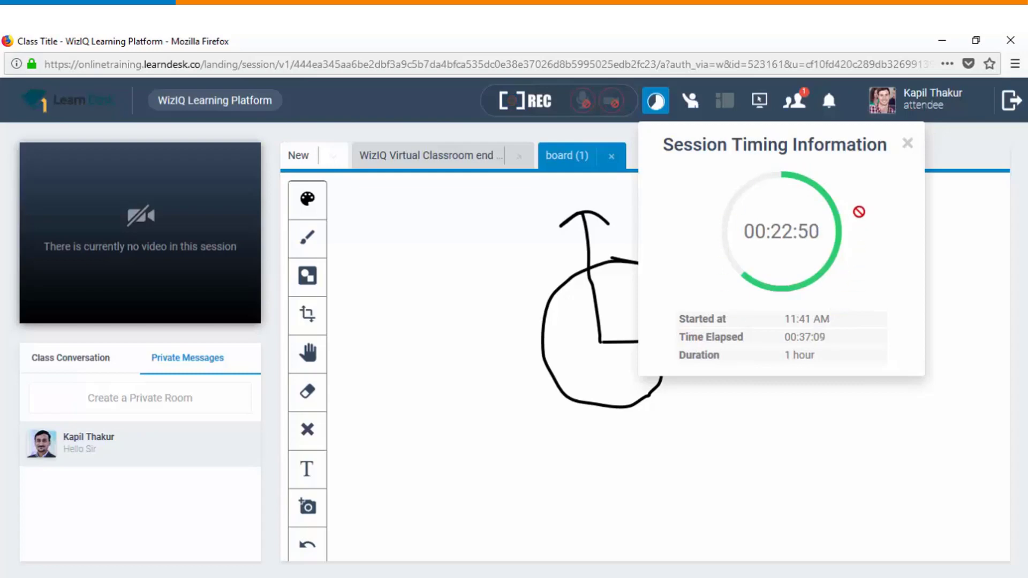
- Close the session timing panel and open the Raise Hand form's question box
click(908, 143)
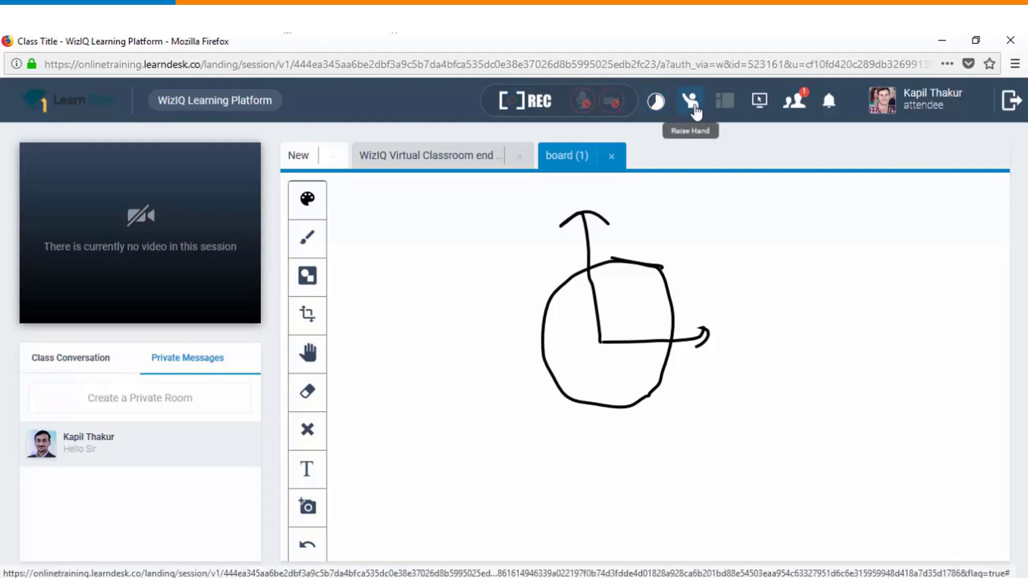
click(690, 101)
click(705, 185)
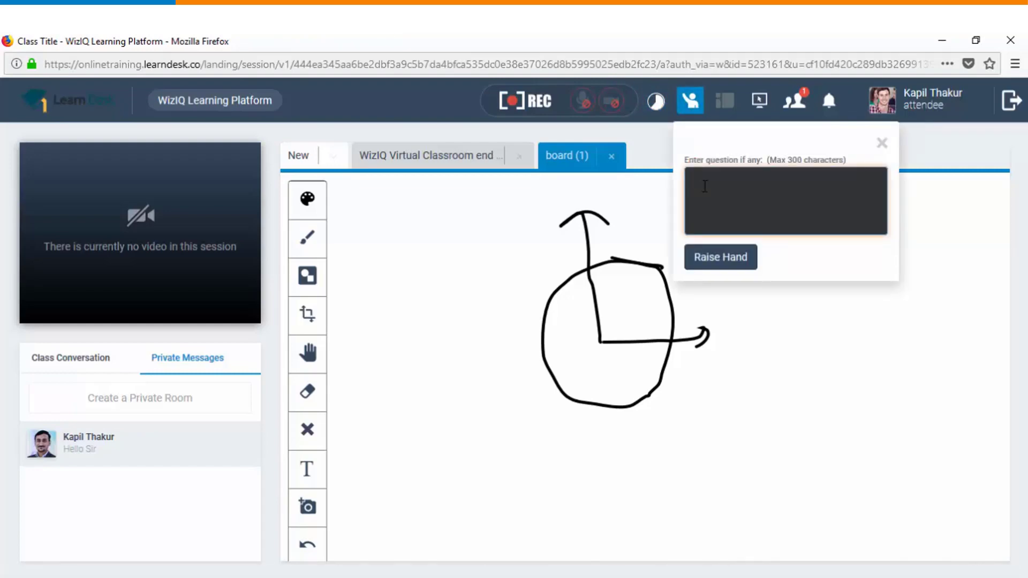
- Submit the raised hand, acknowledge it from the presenter's notifications, and dismiss the green notice
click(721, 257)
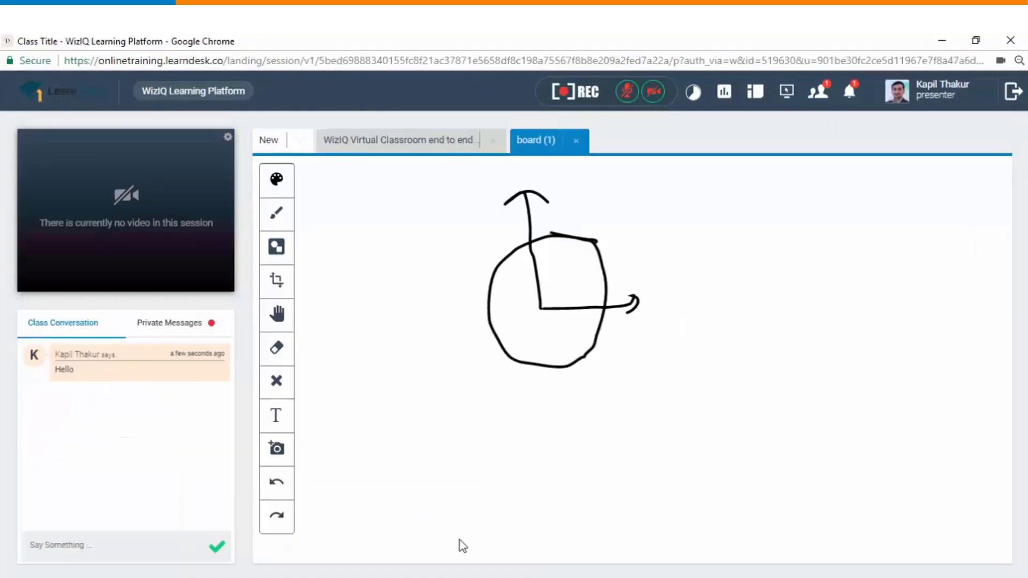
click(850, 92)
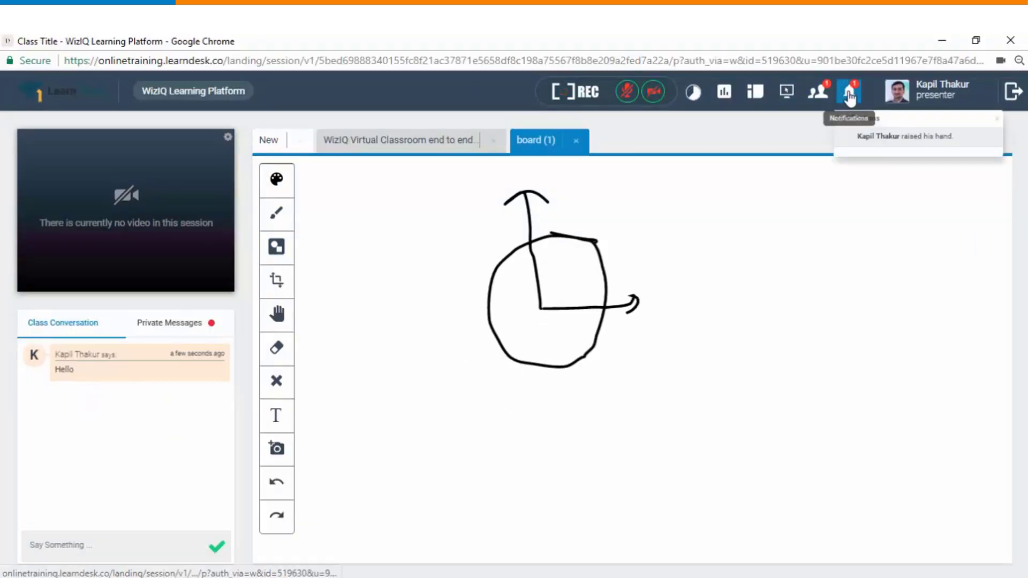
click(877, 138)
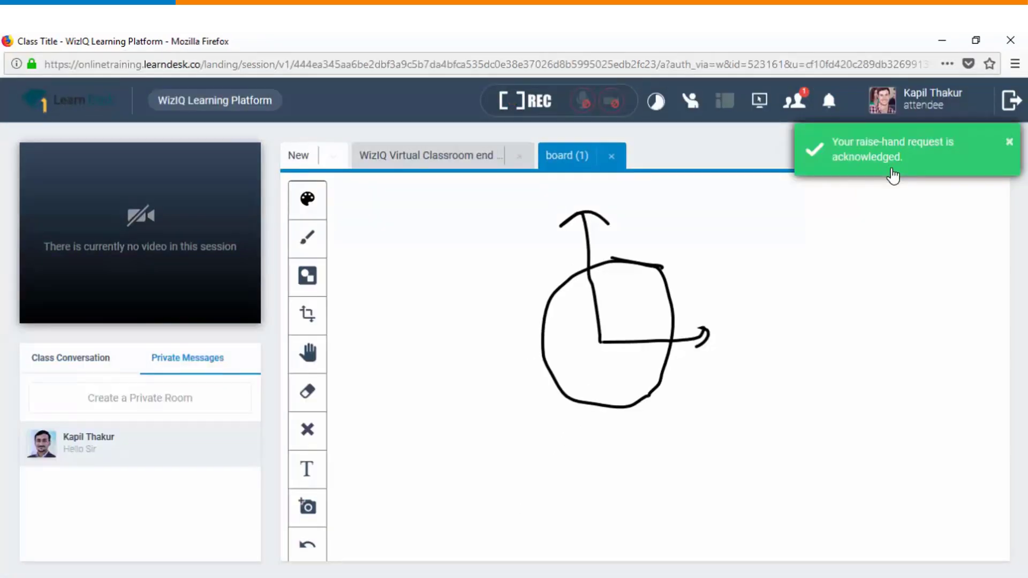
click(1010, 142)
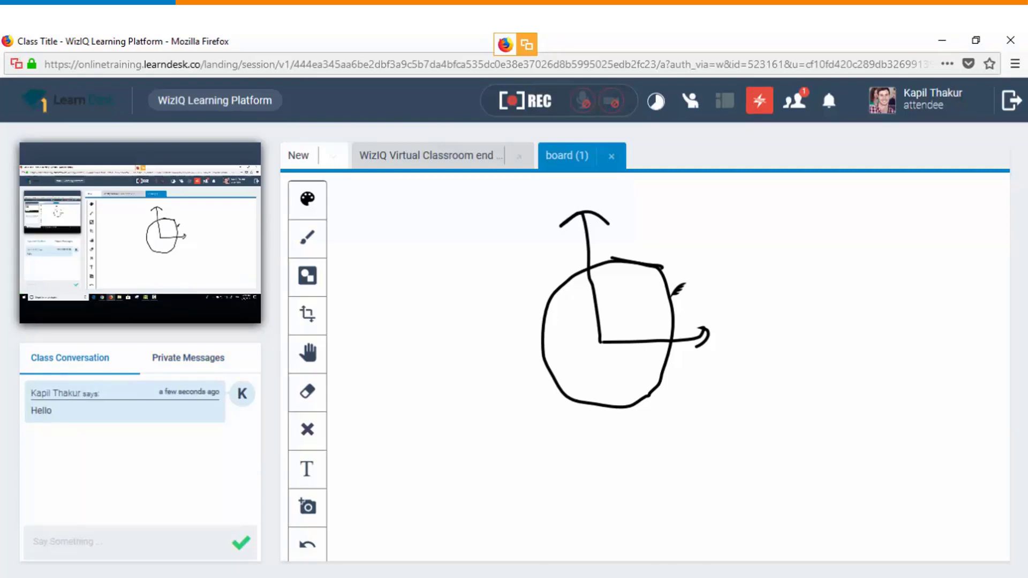
- Show the People panel listing the one attendee online
click(804, 103)
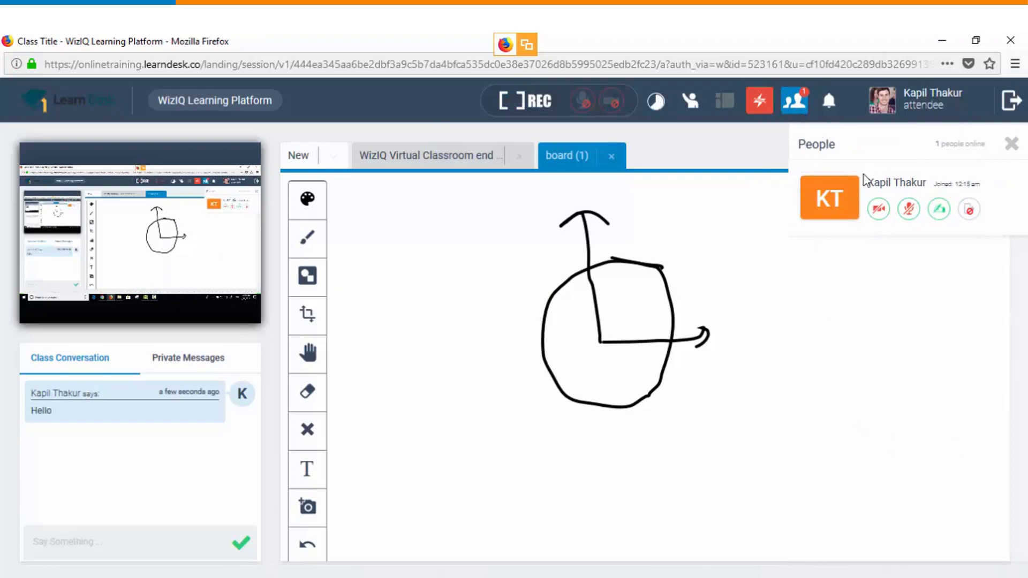